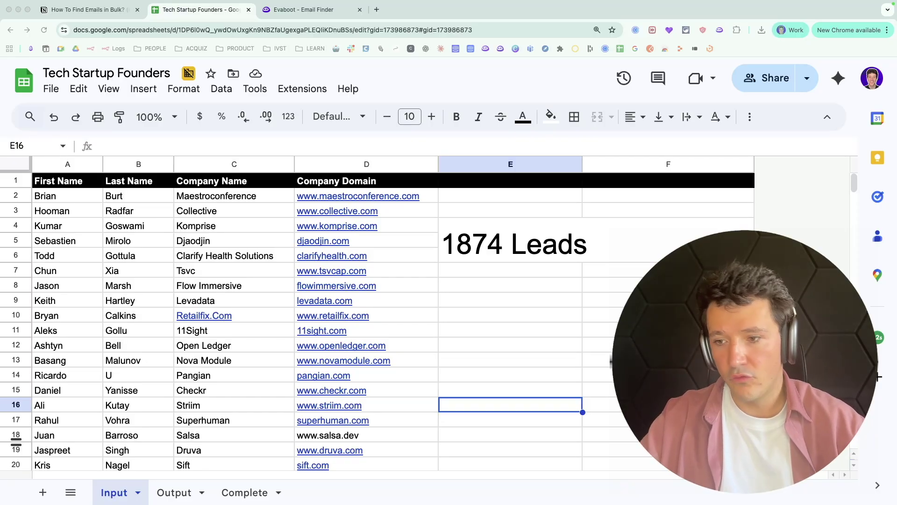
- View the Output sheet of Tech Startup Founders, then switch to the Evaboot tab
left_click(174, 492)
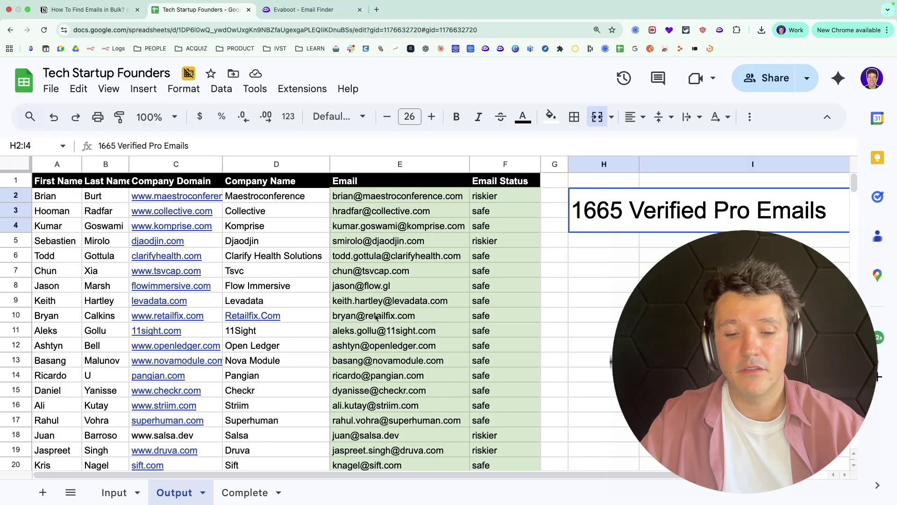
left_click(320, 10)
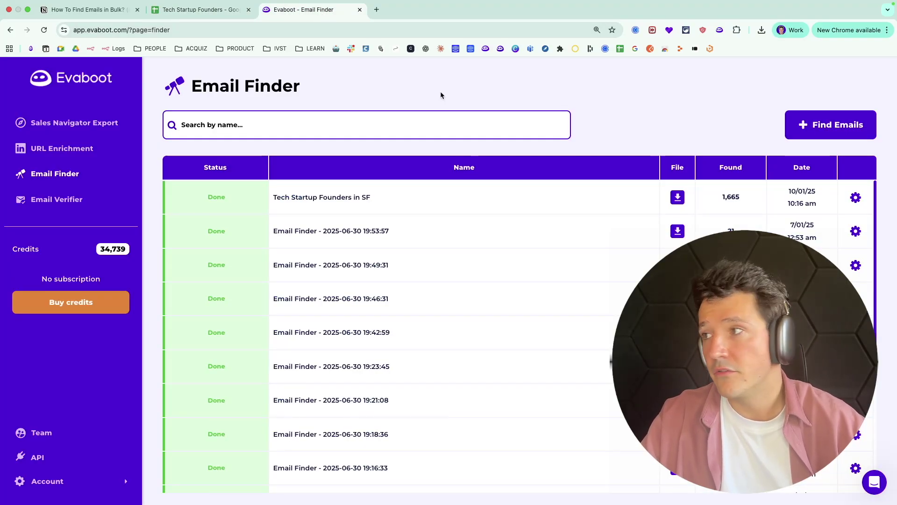
- Open Email Stats for the 1,665 found emails, highlighting the 65% safe and 24% risky shares
left_click(731, 196)
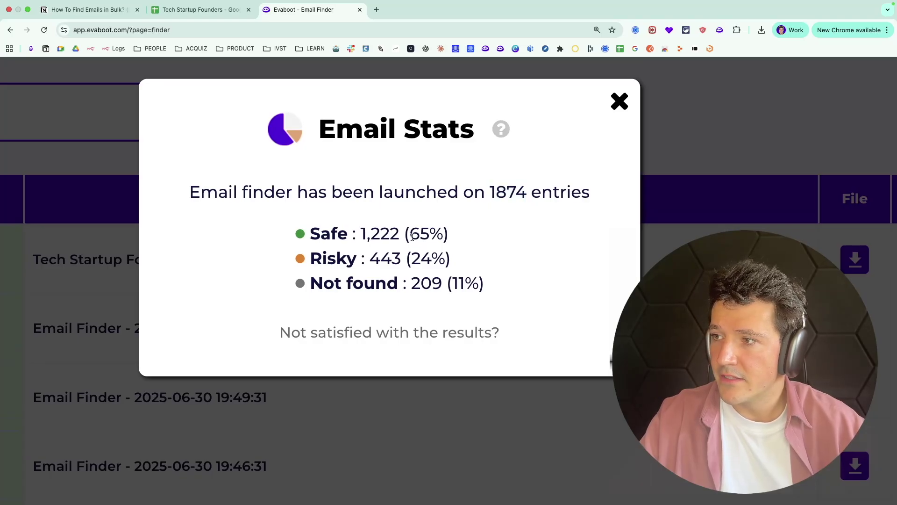
double_click(418, 234)
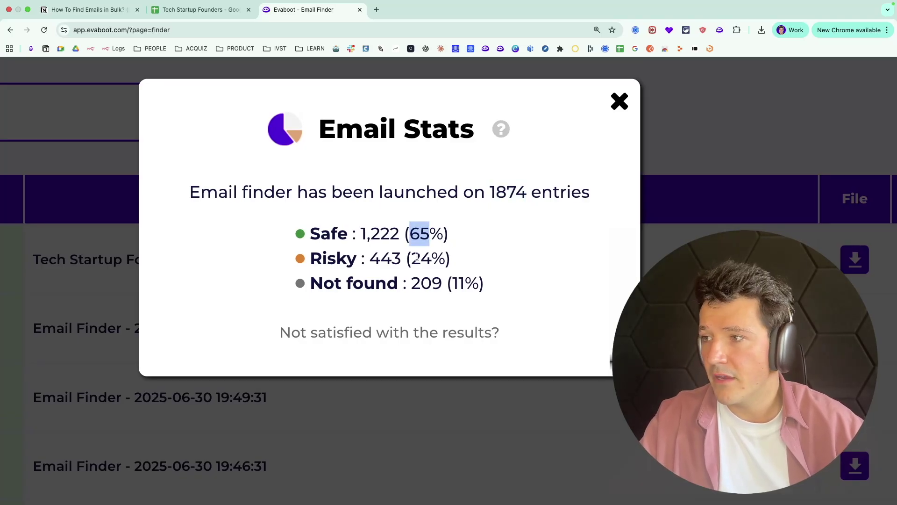
double_click(421, 259)
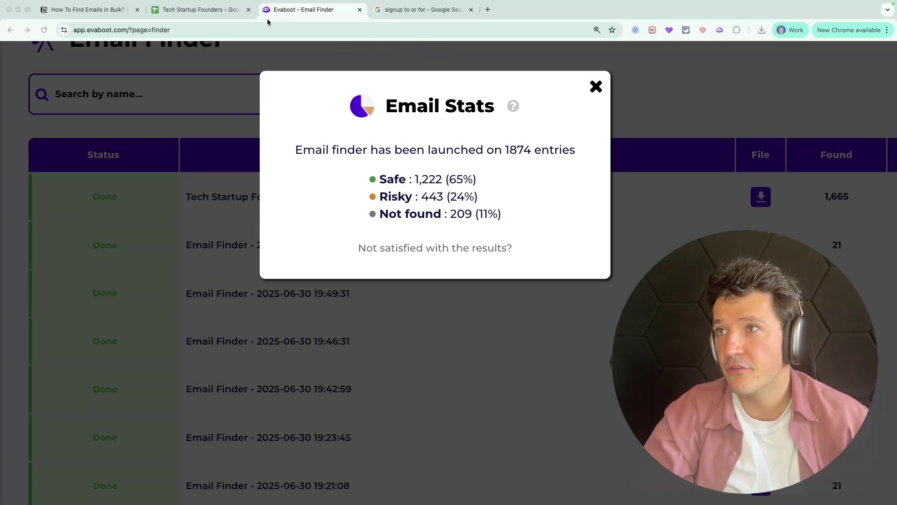
- Download the Upload sheet as a CSV and close Evaboot's Email Stats dialog
left_click(204, 10)
left_click(50, 72)
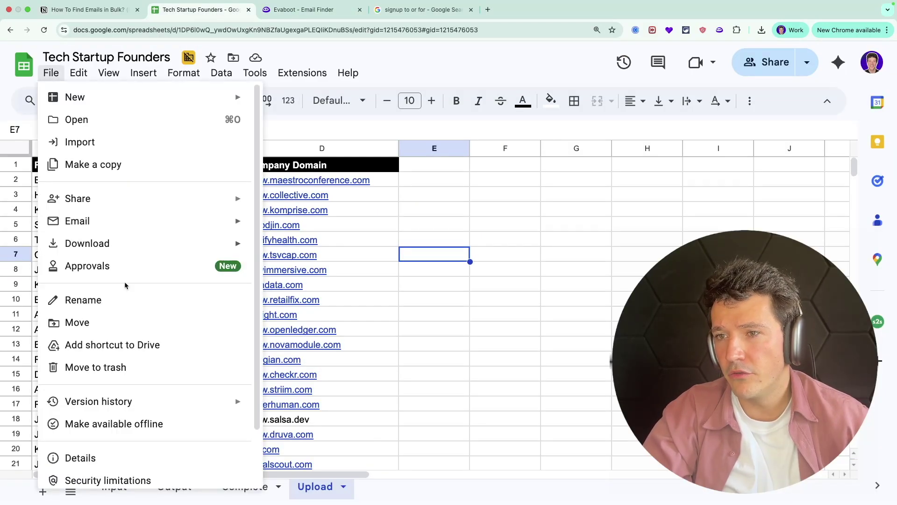
mouse_move(87, 243)
left_click(335, 339)
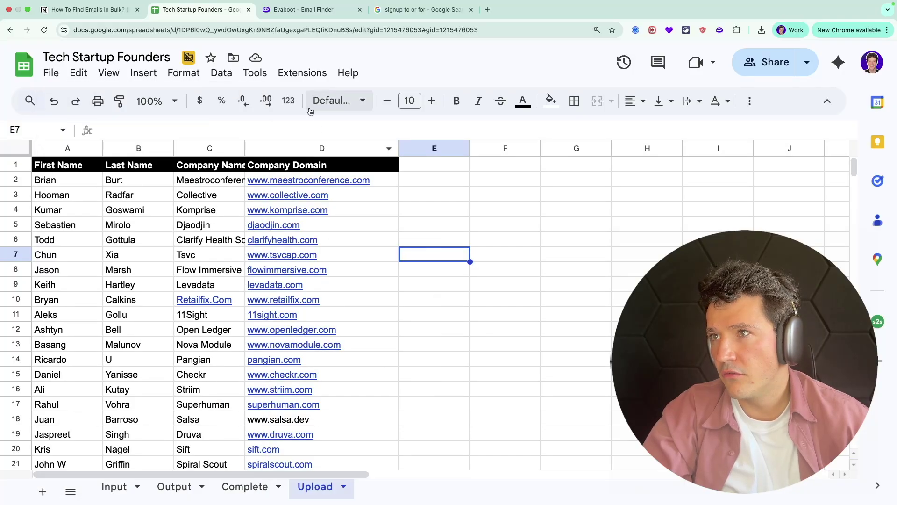
left_click(295, 10)
left_click(797, 130)
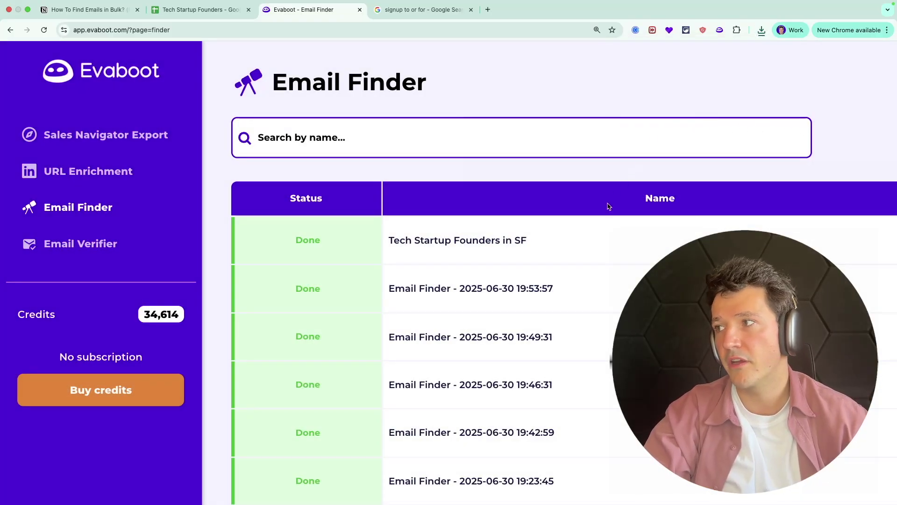
- Upload the downloaded Upload CSV to Email Finder, with 128 of 131 rows ready
key("ctrl+minus")
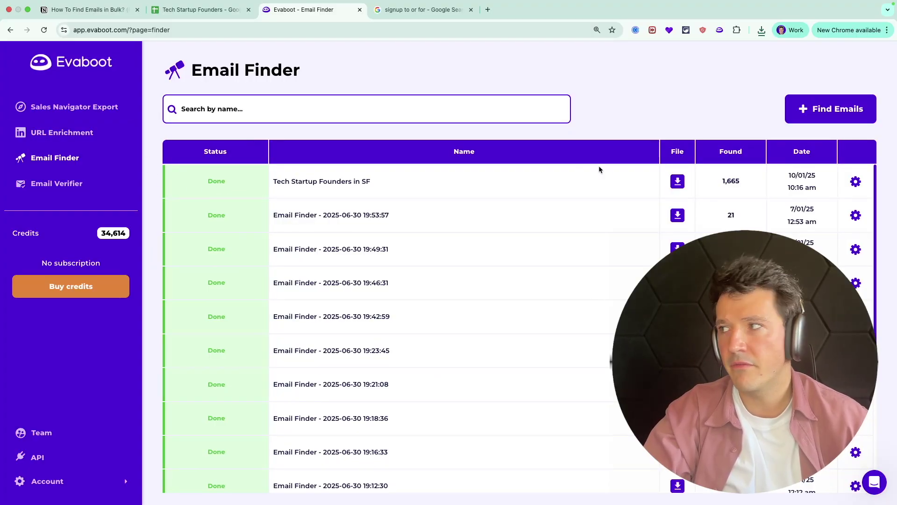
left_click(813, 108)
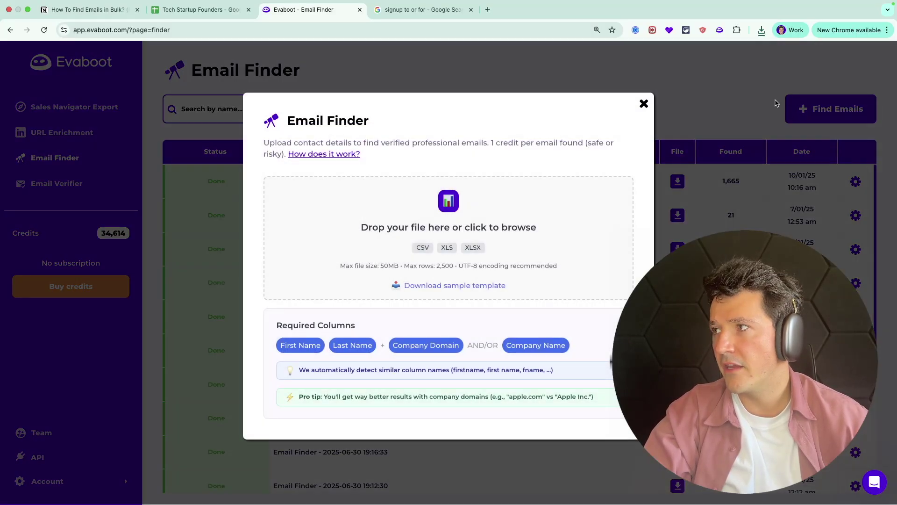
left_click(761, 30)
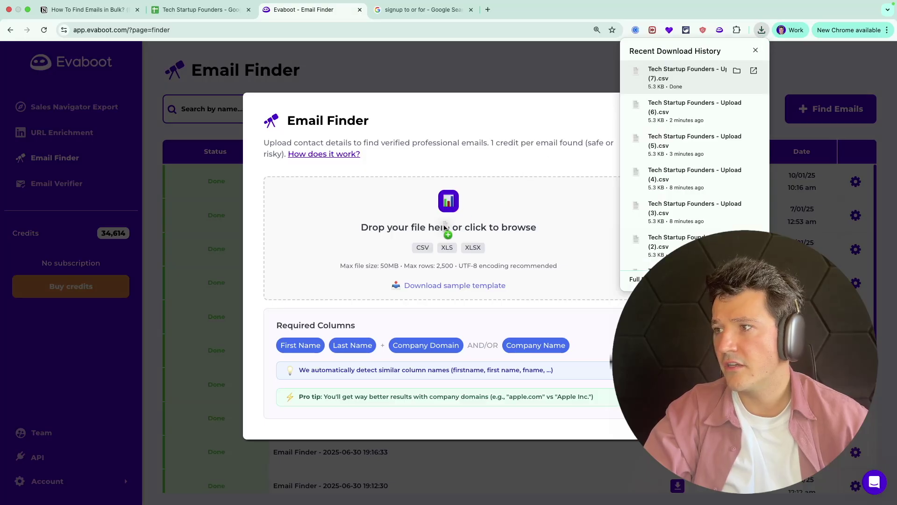
left_click_drag(687, 73, 445, 228)
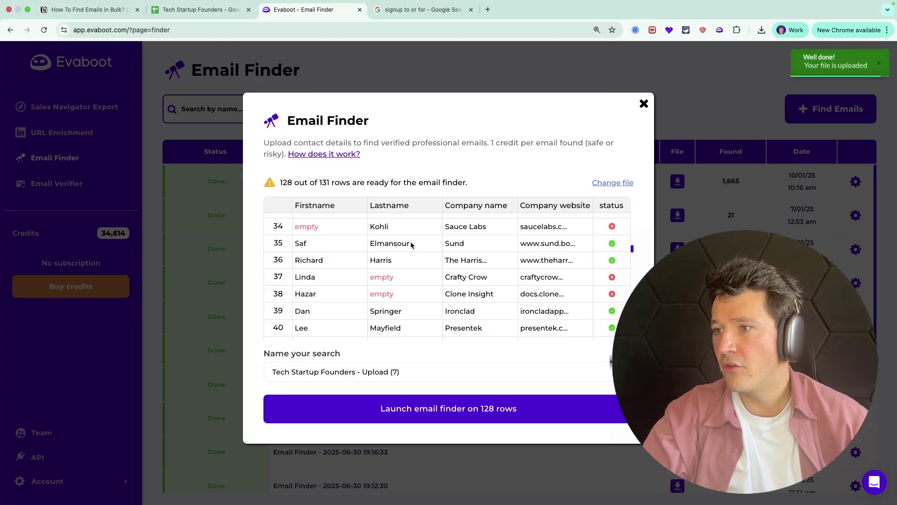
scroll(403, 257, "up", 3)
scroll(403, 258, "up", 5)
scroll(402, 258, "down", 3)
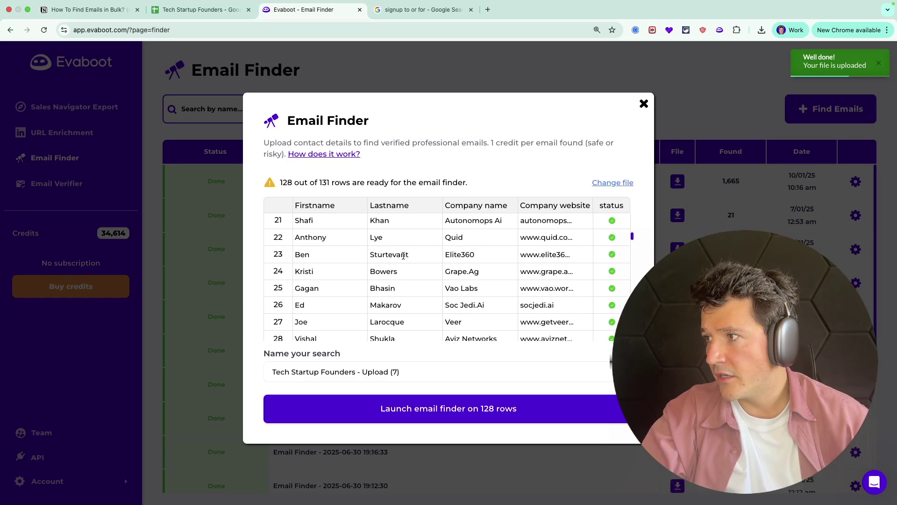
scroll(403, 258, "down", 3)
scroll(402, 254, "down", 3)
scroll(403, 254, "up", 3)
scroll(402, 255, "down", 2)
scroll(403, 254, "up", 1)
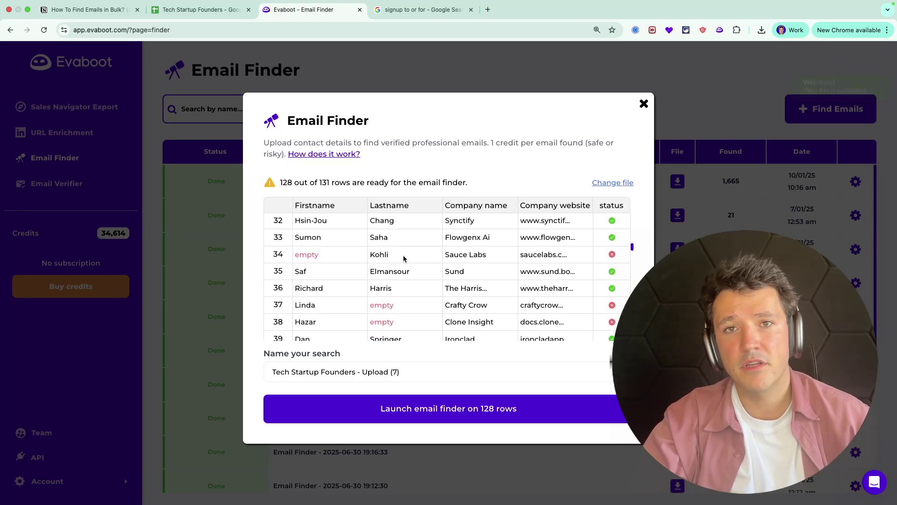
scroll(409, 291, "down", 1)
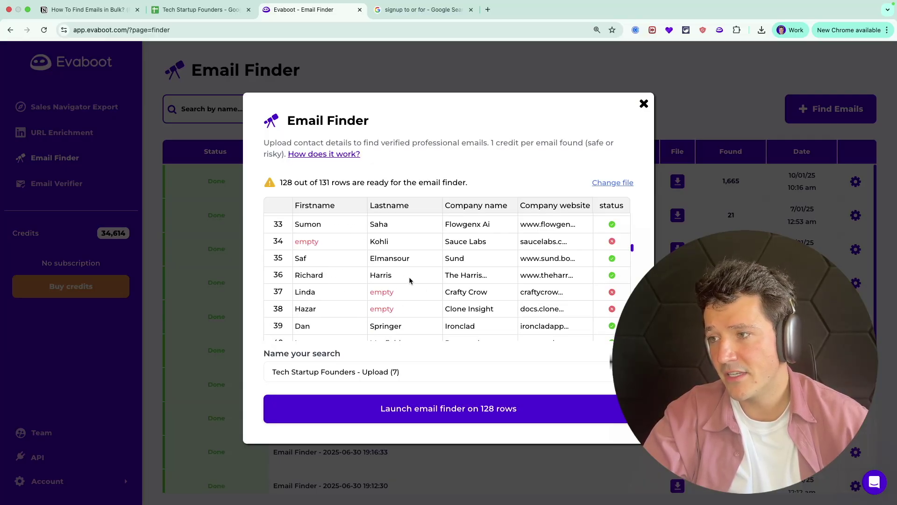
scroll(408, 277, "down", 1)
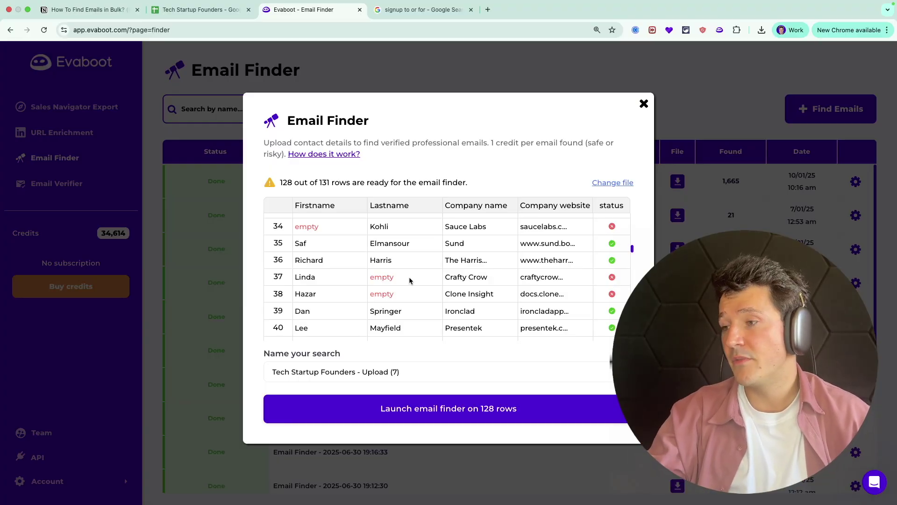
scroll(403, 278, "up", 1)
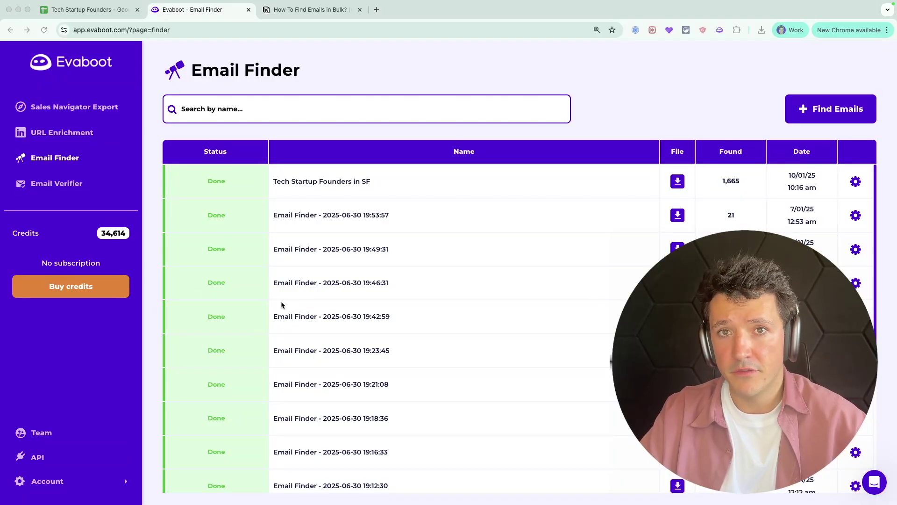
left_click(811, 112)
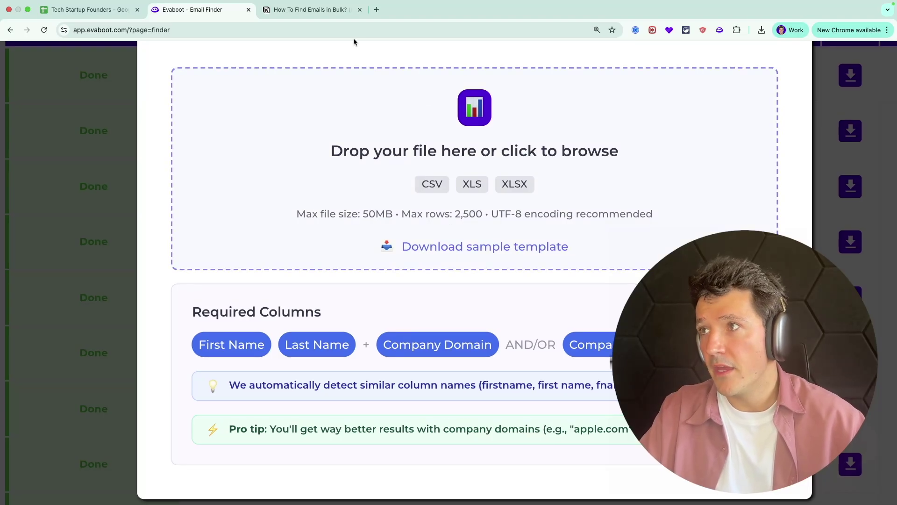
- Search Google for 'ABC consulting' in a new browser tab
left_click(376, 8)
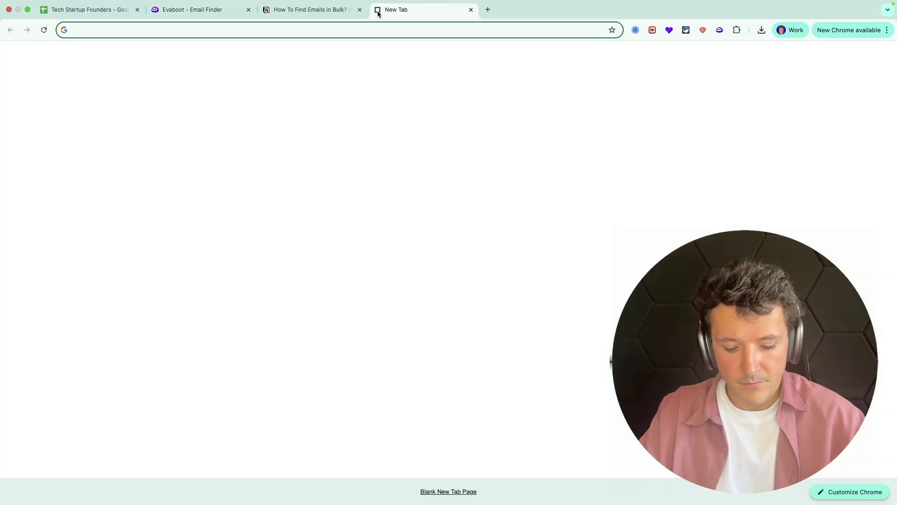
type("abc")
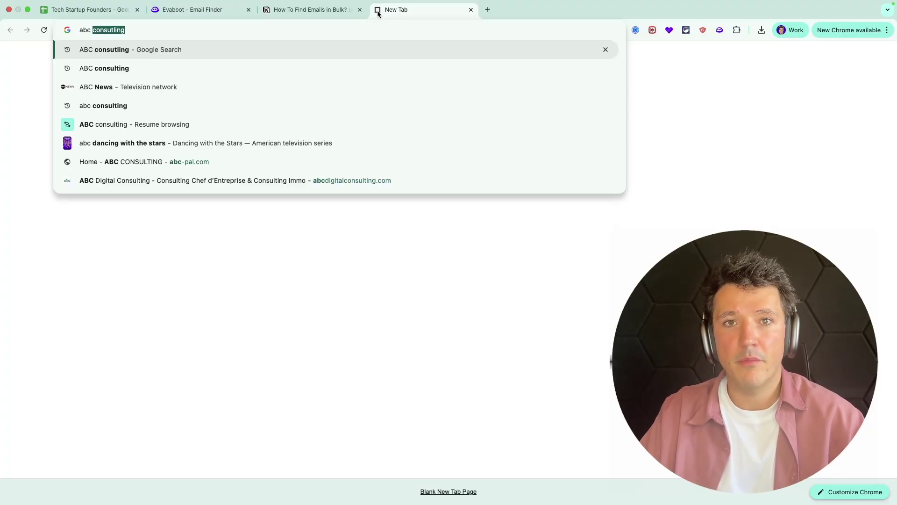
key("Return")
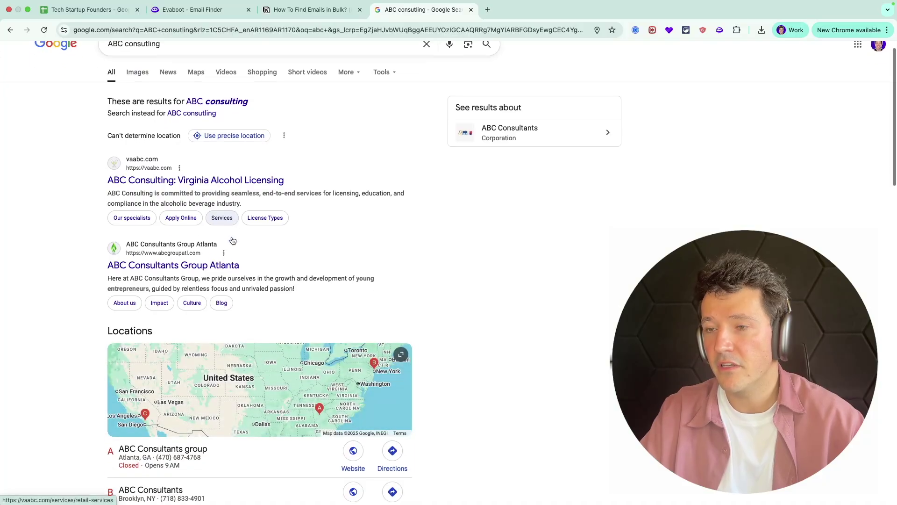
scroll(191, 208, "down", 2)
scroll(192, 208, "down", 5)
scroll(173, 199, "down", 5)
scroll(173, 199, "down", 4)
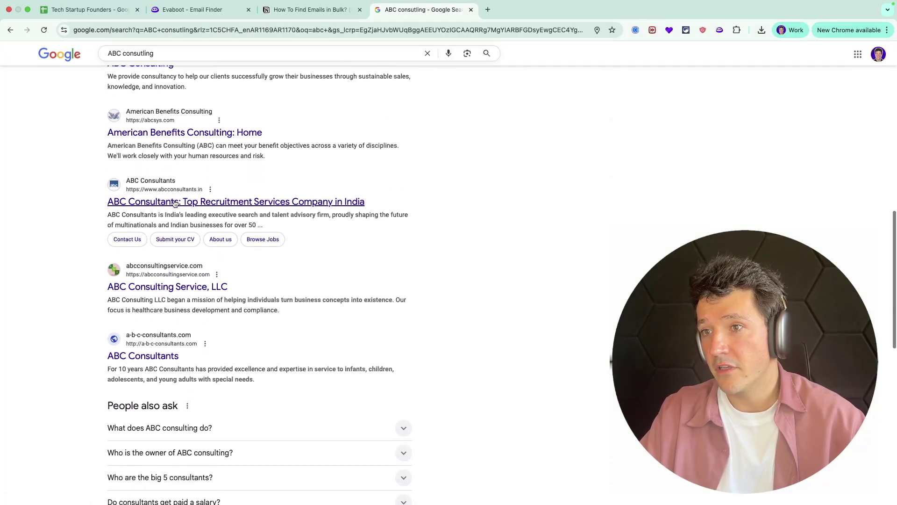
scroll(173, 199, "up", 5)
scroll(174, 199, "up", 4)
scroll(173, 199, "up", 4)
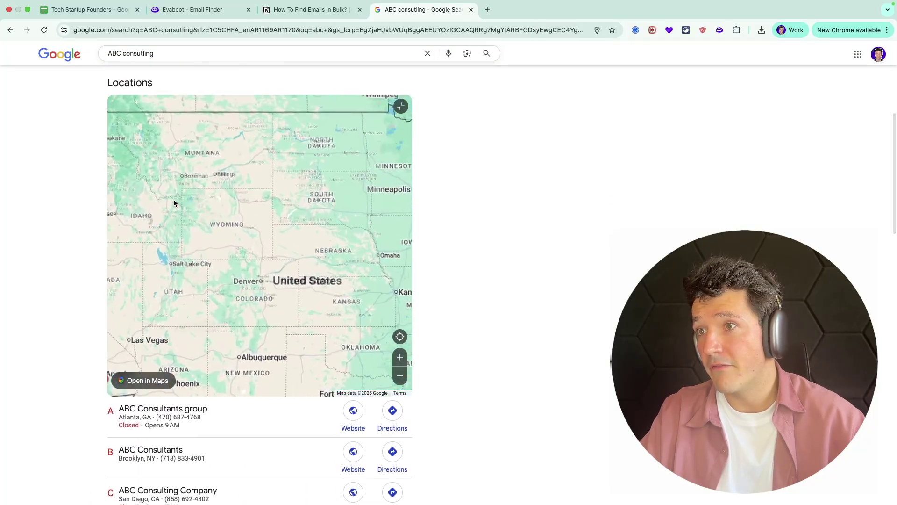
scroll(173, 199, "up", 2)
scroll(62, 212, "up", 5)
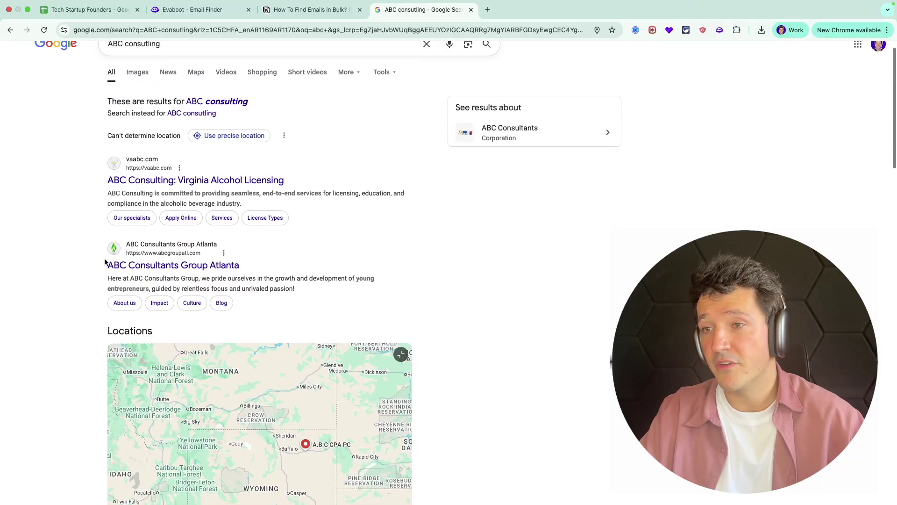
scroll(105, 261, "down", 2)
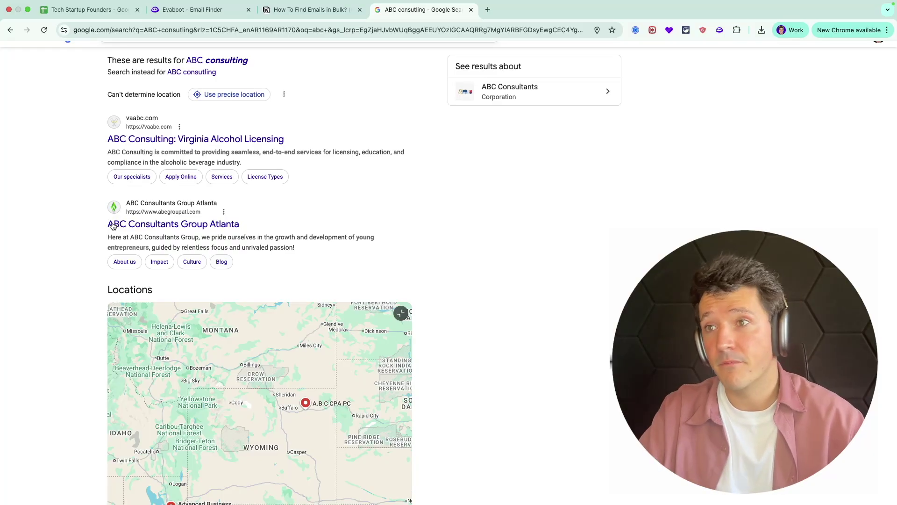
scroll(80, 173, "up", 1)
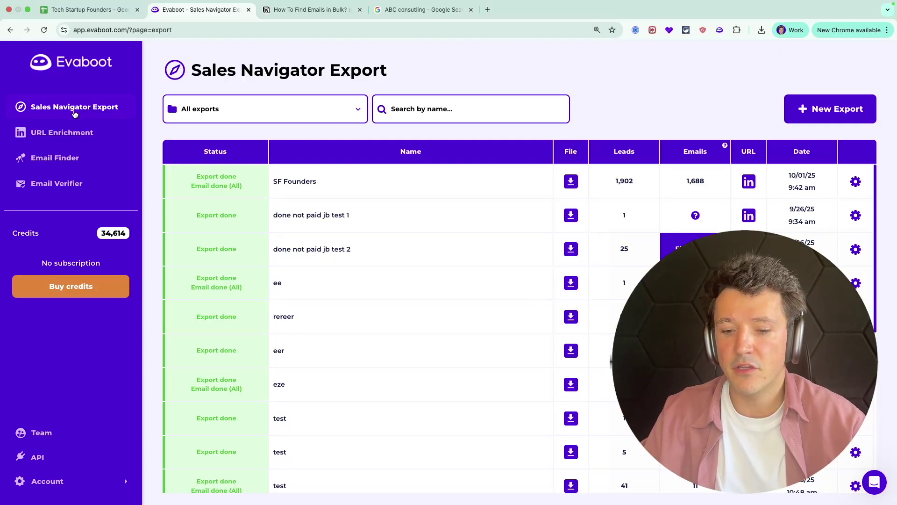
- Send the 31 Recommended Leads who share experiences from Sales Navigator to Evaboot
left_click(830, 109)
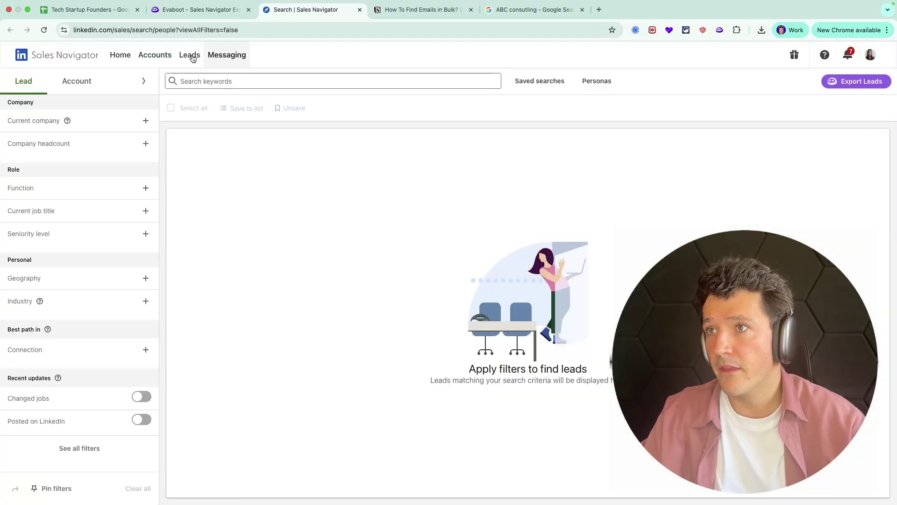
left_click(190, 55)
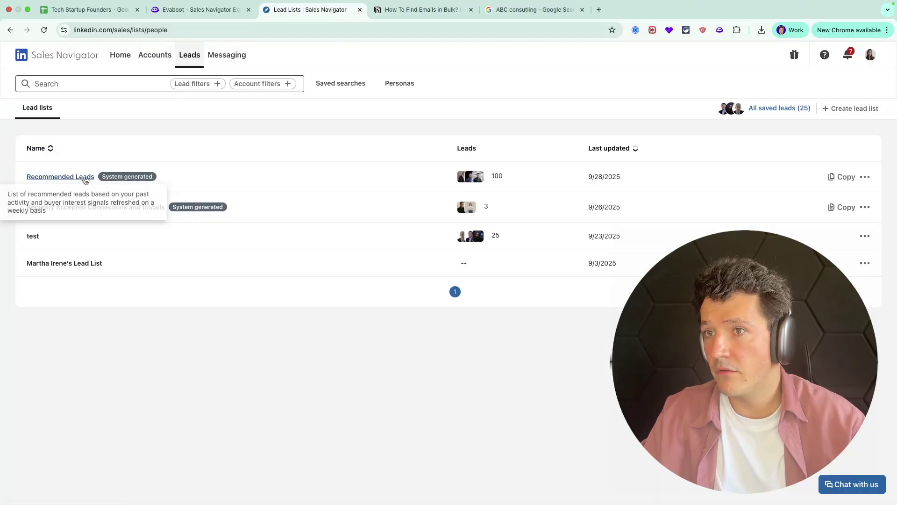
left_click(61, 177)
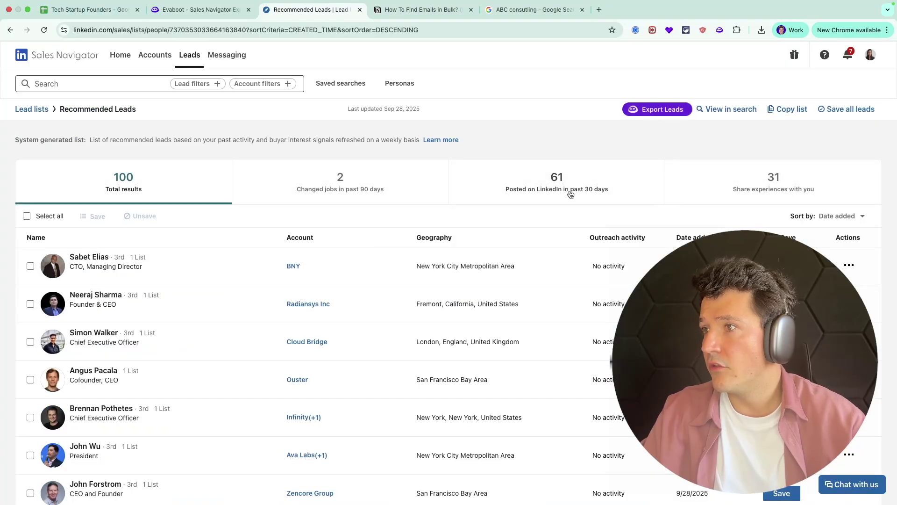
left_click(753, 179)
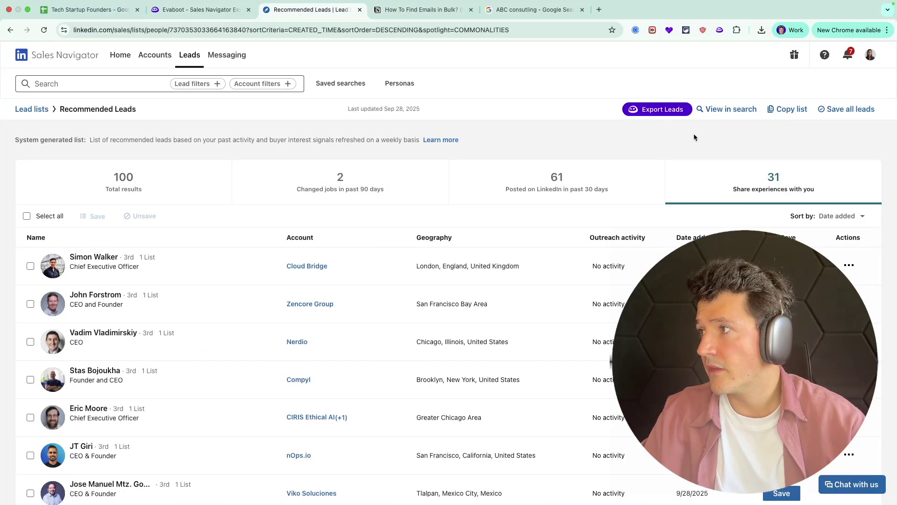
left_click(658, 110)
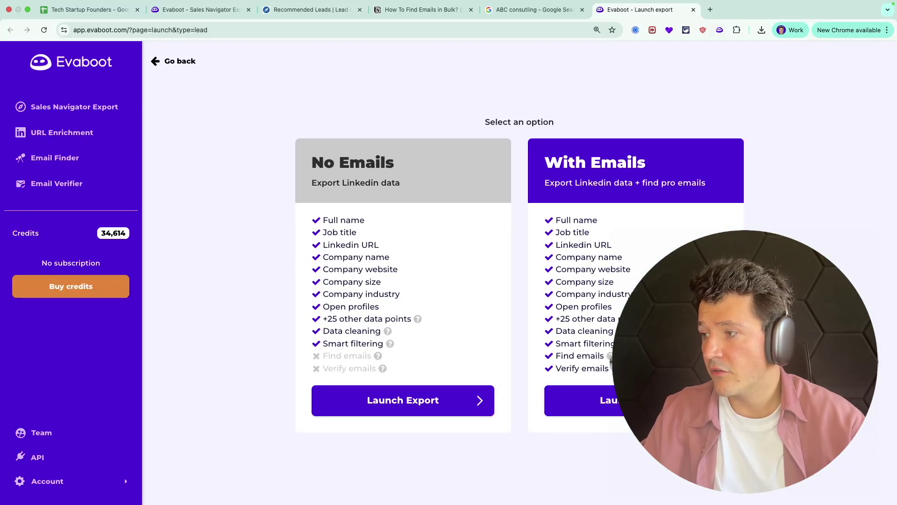
- Launch a 'With Emails' export named 'Test' for the 31 leads
left_click(611, 400)
left_click(397, 272)
type("Te")
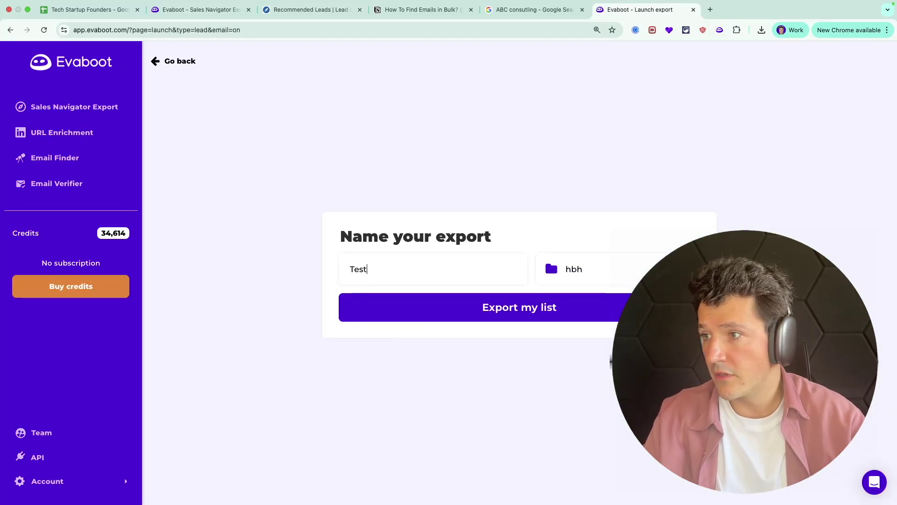
type("st")
left_click(382, 314)
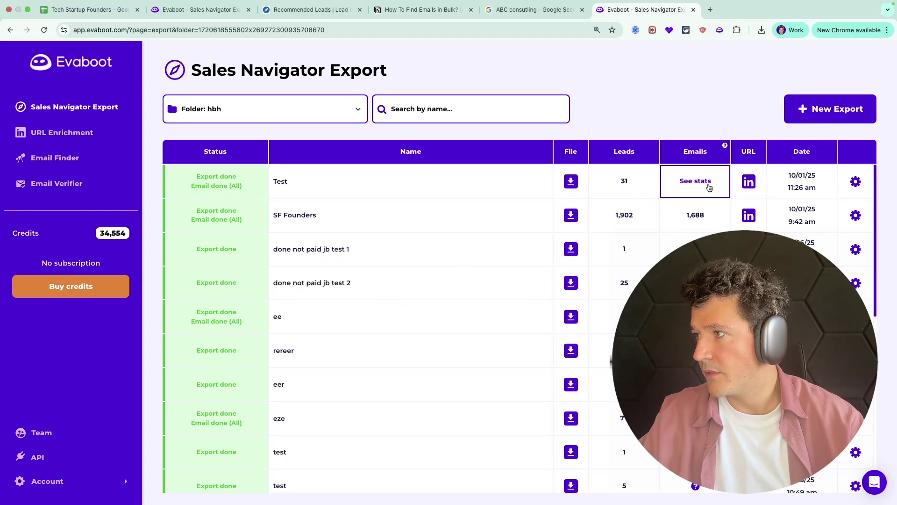
- Check Test export stats (21 safe, 8 risky, 2 not found) and download safe-only emails
left_click(692, 184)
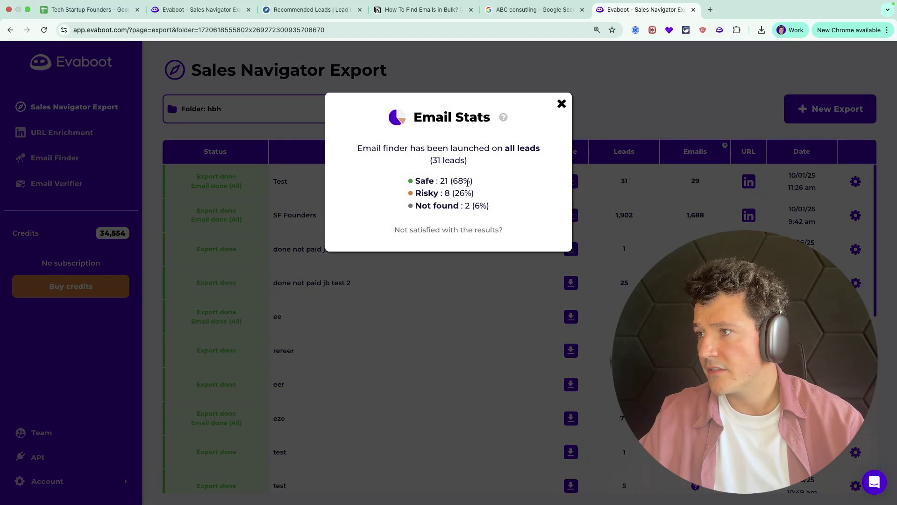
left_click(640, 206)
left_click(571, 181)
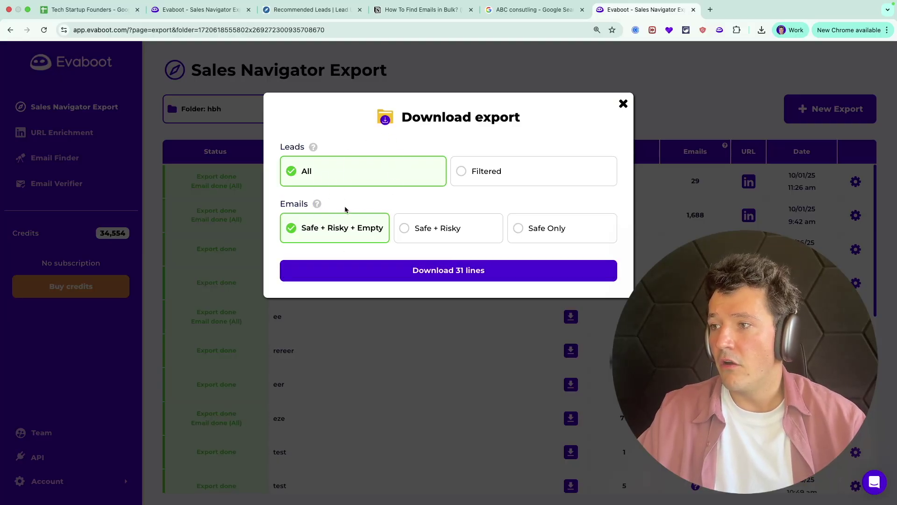
left_click(420, 235)
left_click(549, 236)
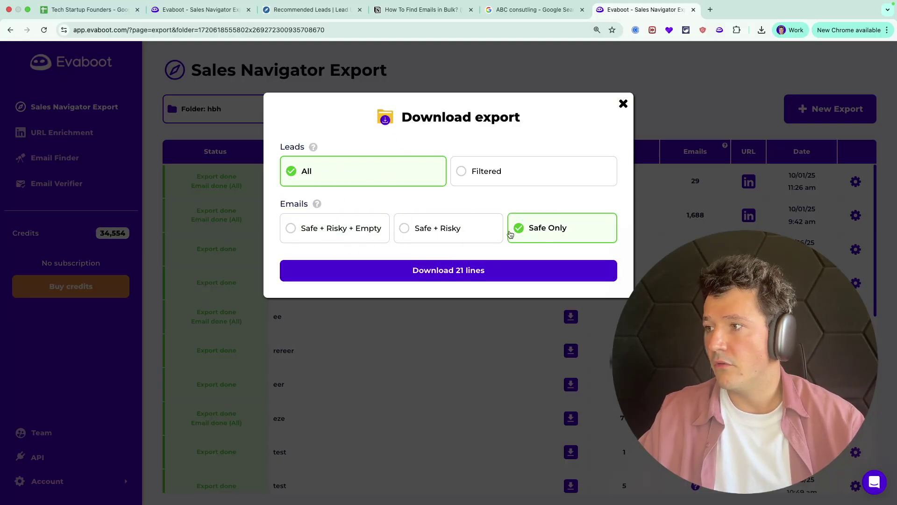
left_click(652, 227)
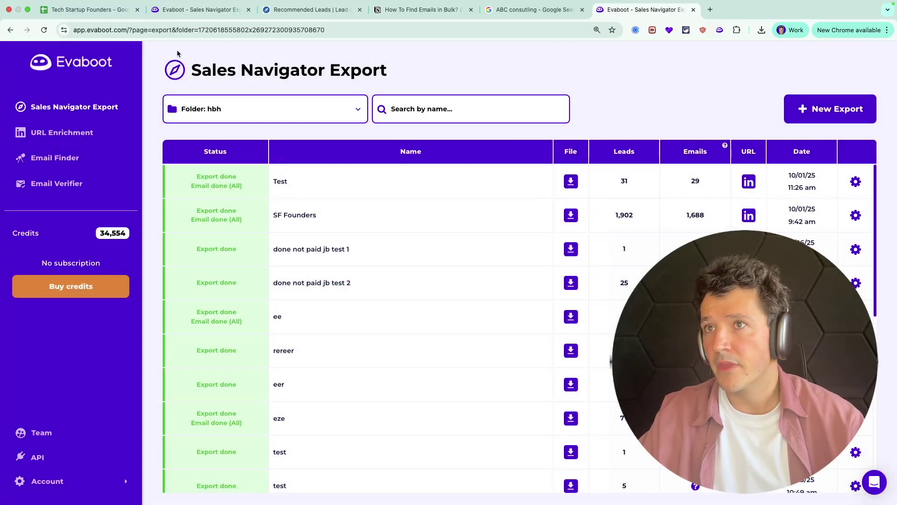
left_click(100, 13)
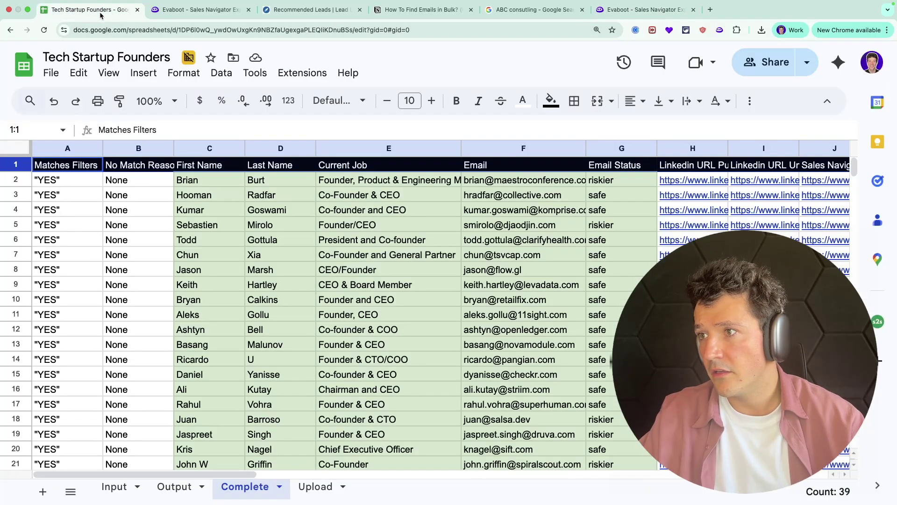
- Select the First Name and Is Open Profile columns on the Complete sheet
left_click(209, 148)
scroll(246, 281, "right", 3)
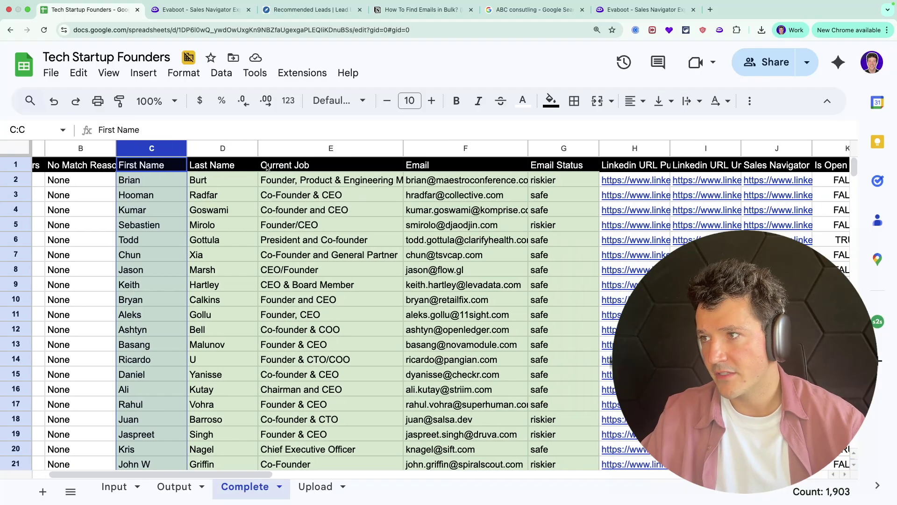
scroll(315, 189, "right", 3)
scroll(403, 213, "right", 8)
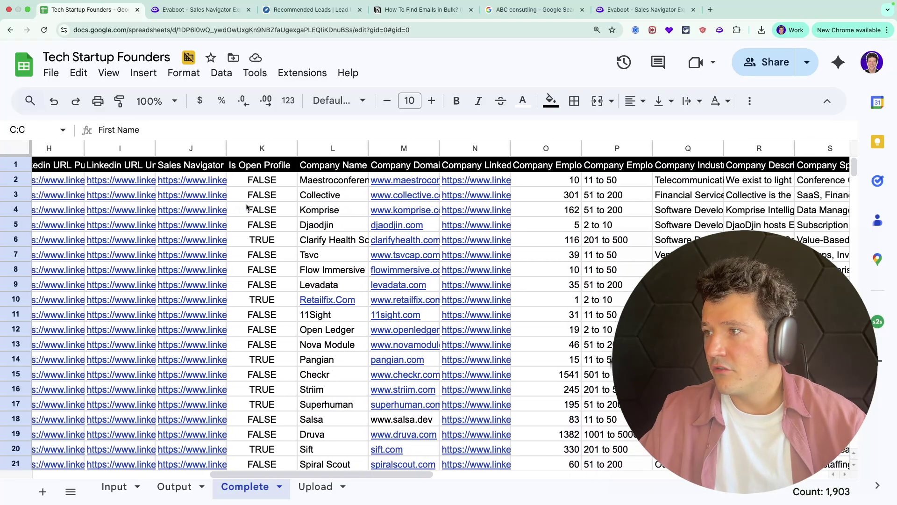
scroll(247, 208, "right", 2)
left_click(252, 150)
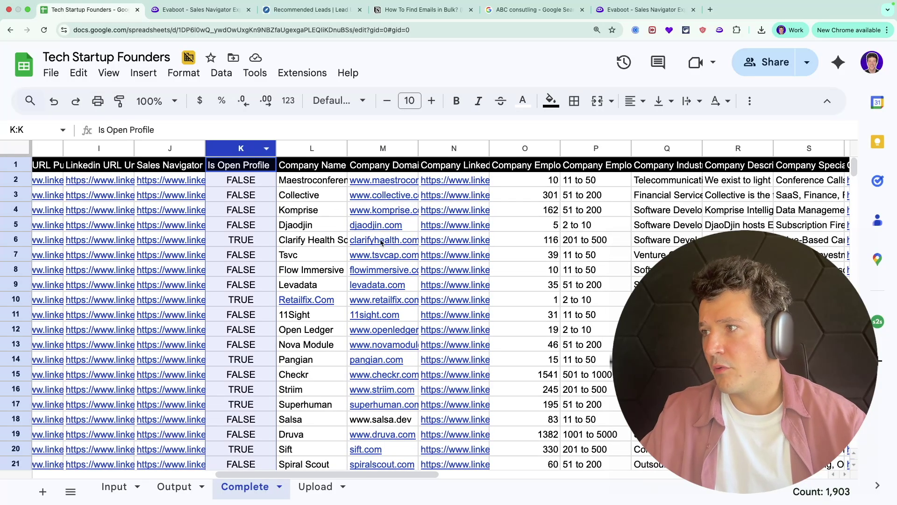
scroll(382, 241, "right", 6)
left_click_drag(304, 147, 330, 149)
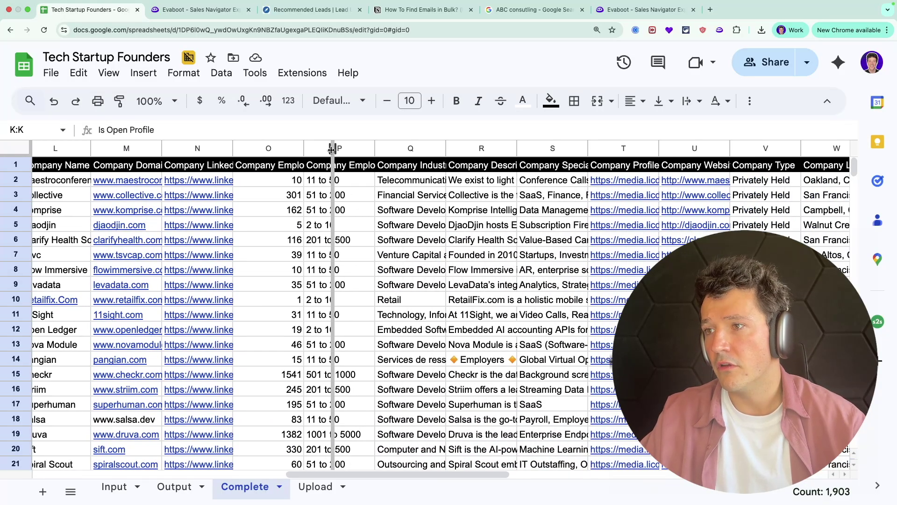
scroll(372, 221, "right", 4)
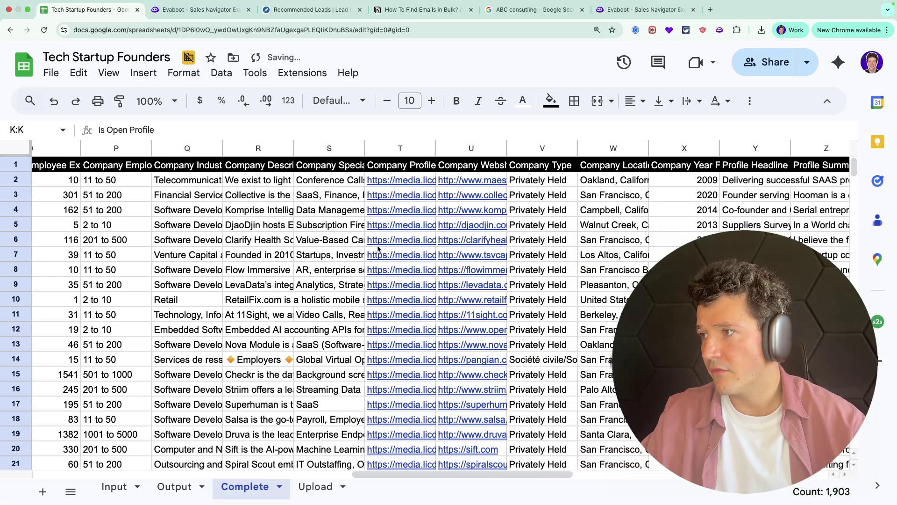
scroll(377, 245, "right", 8)
scroll(378, 245, "right", 4)
scroll(377, 245, "left", 3)
scroll(377, 245, "right", 1)
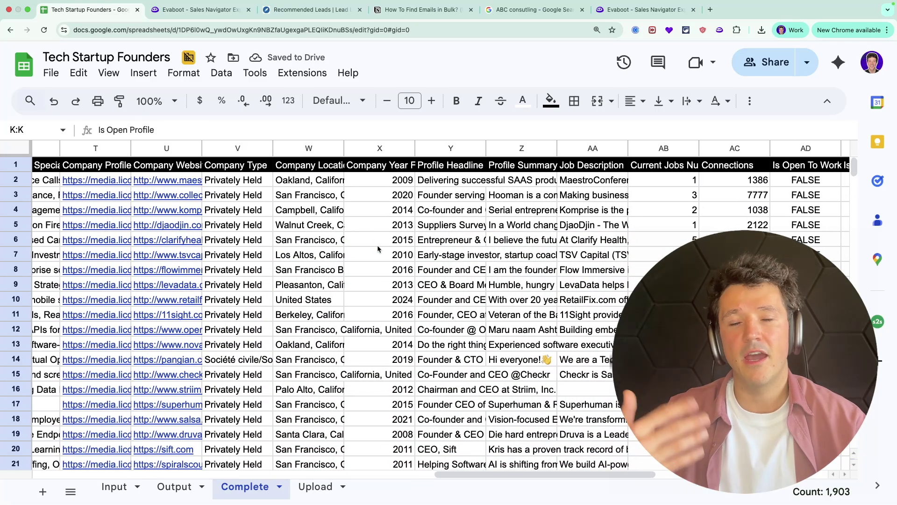